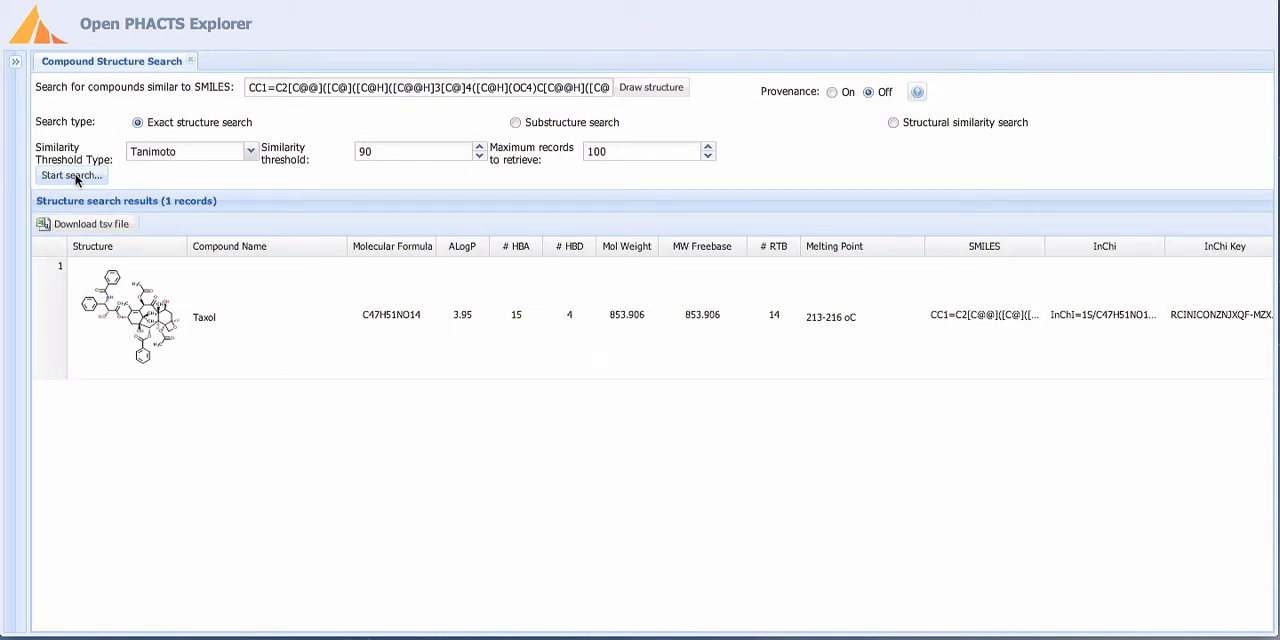
- Open the structure editor and place a benzene ring in the lower middle of the canvas
click(648, 87)
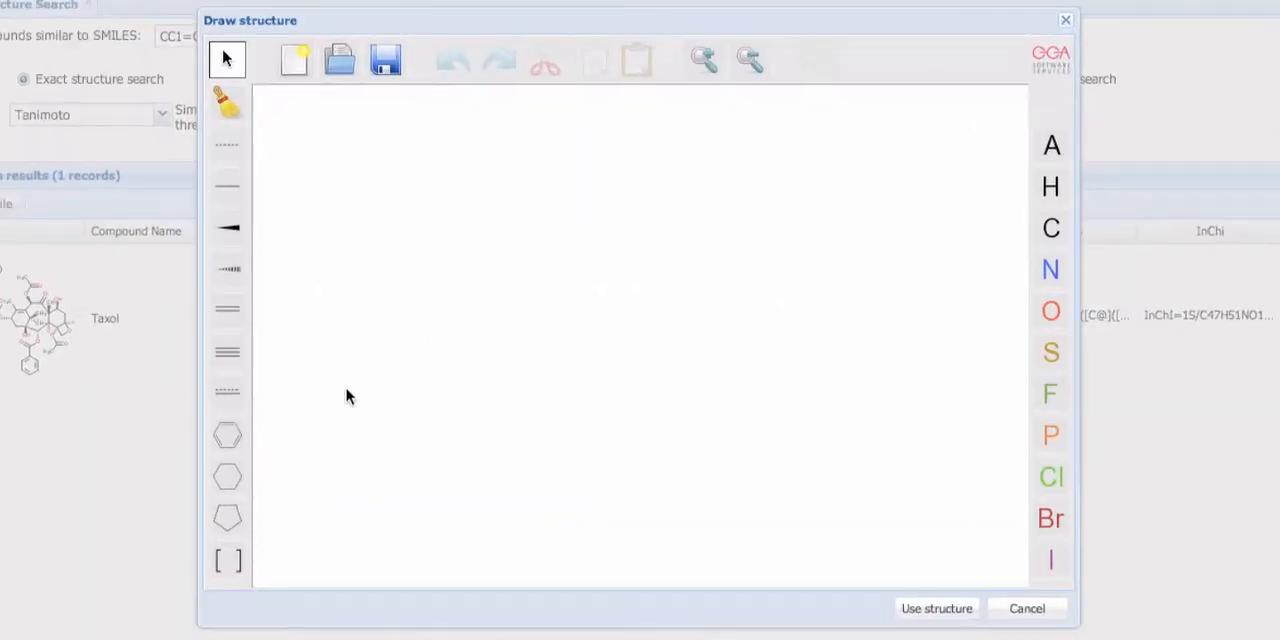
click(226, 434)
click(605, 475)
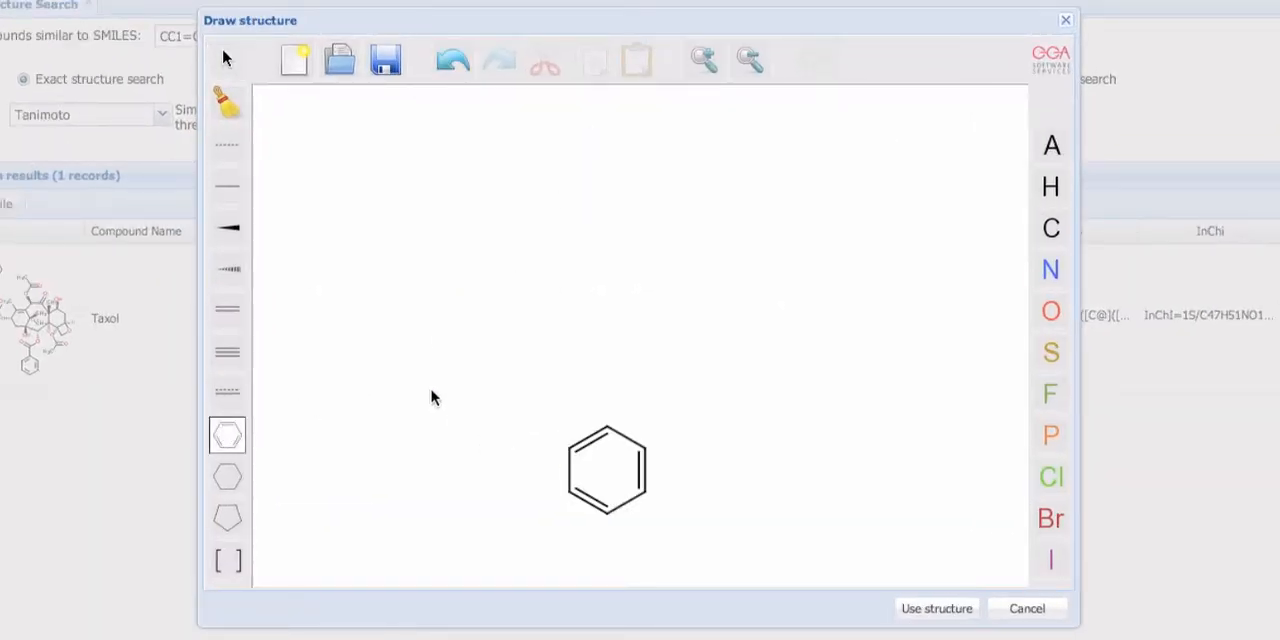
- Draw a zigzag chain of six single-bonded carbons upward from the top atom of the benzene ring
click(227, 186)
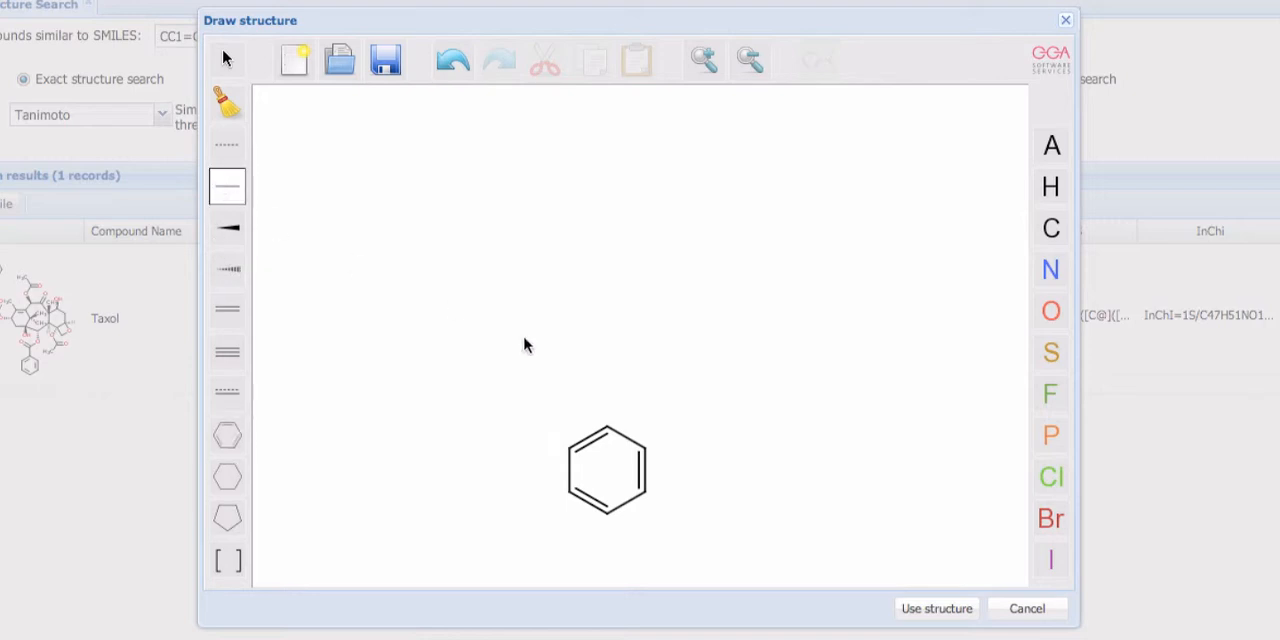
click(610, 423)
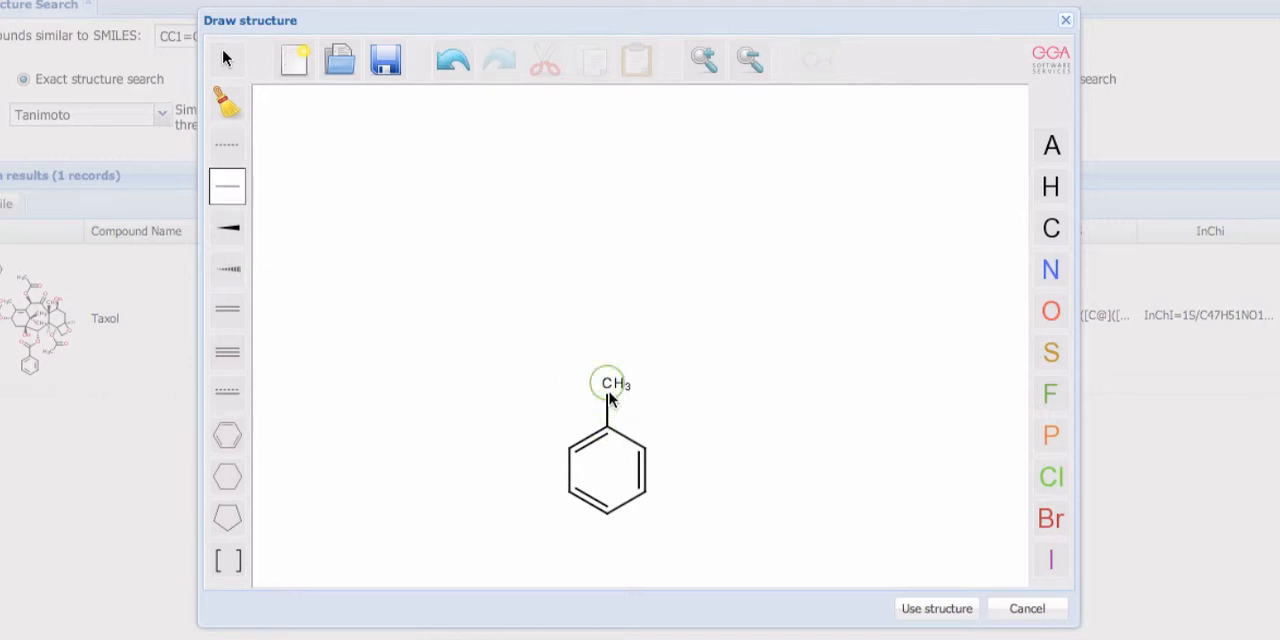
click(609, 393)
click(645, 364)
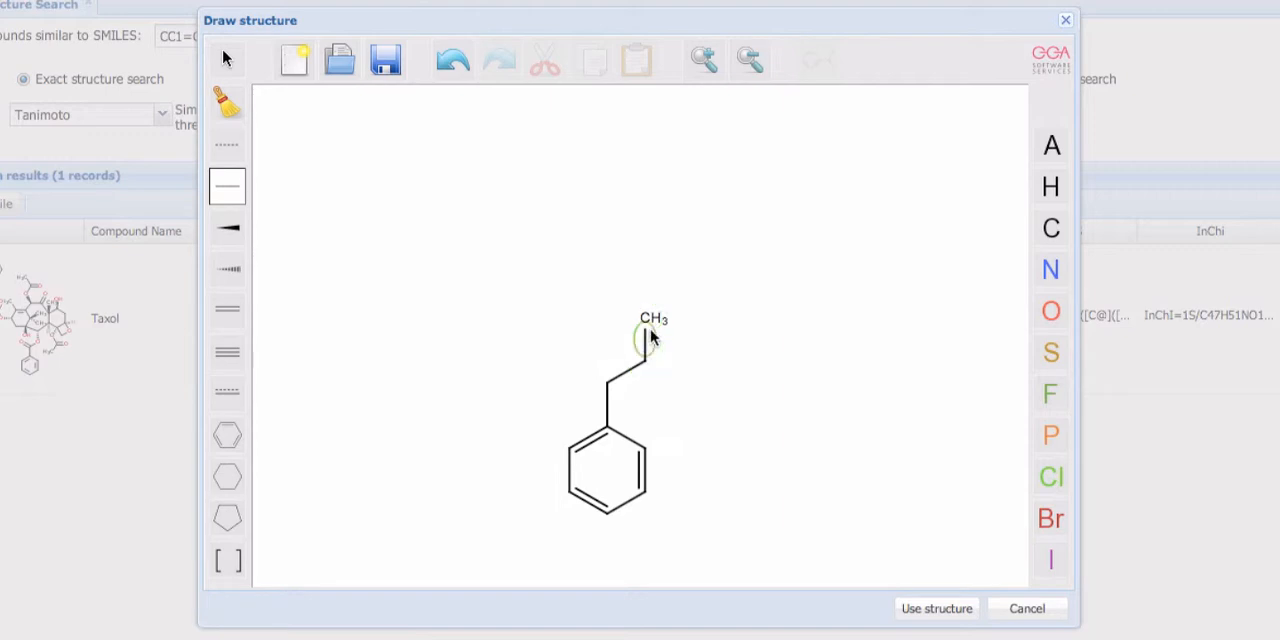
click(647, 322)
click(678, 306)
click(686, 256)
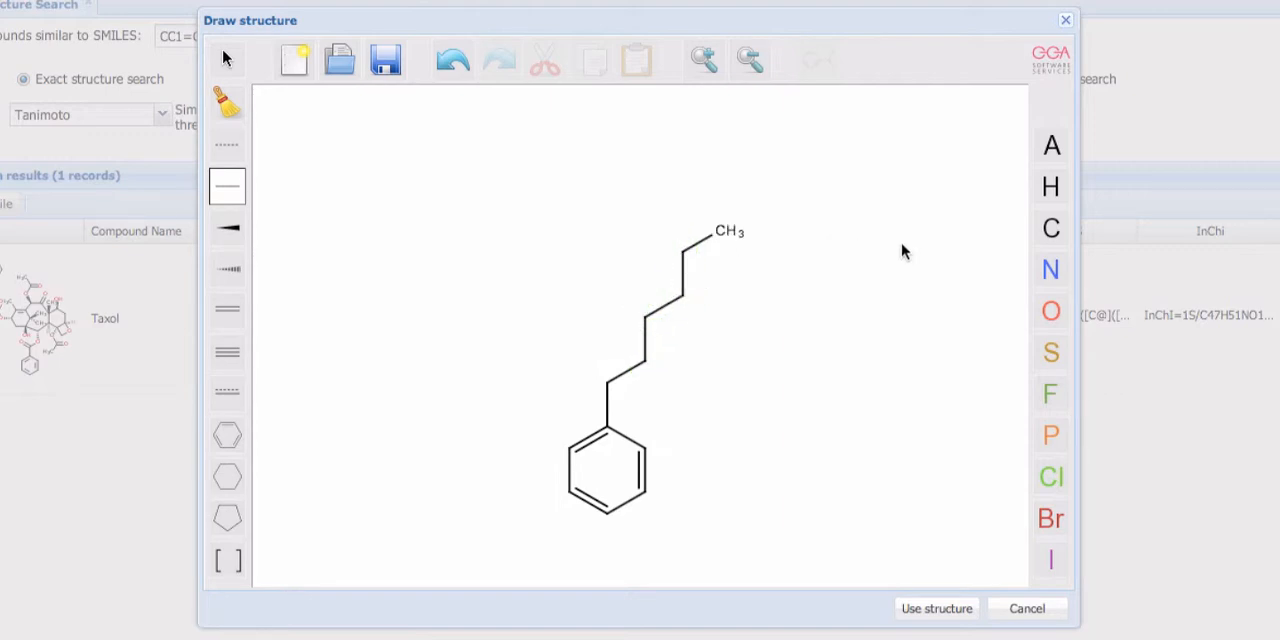
- Replace the chain's end carbon with oxygen, and its second carbon from the ring and the ring's bottom atom with nitrogen
click(1051, 311)
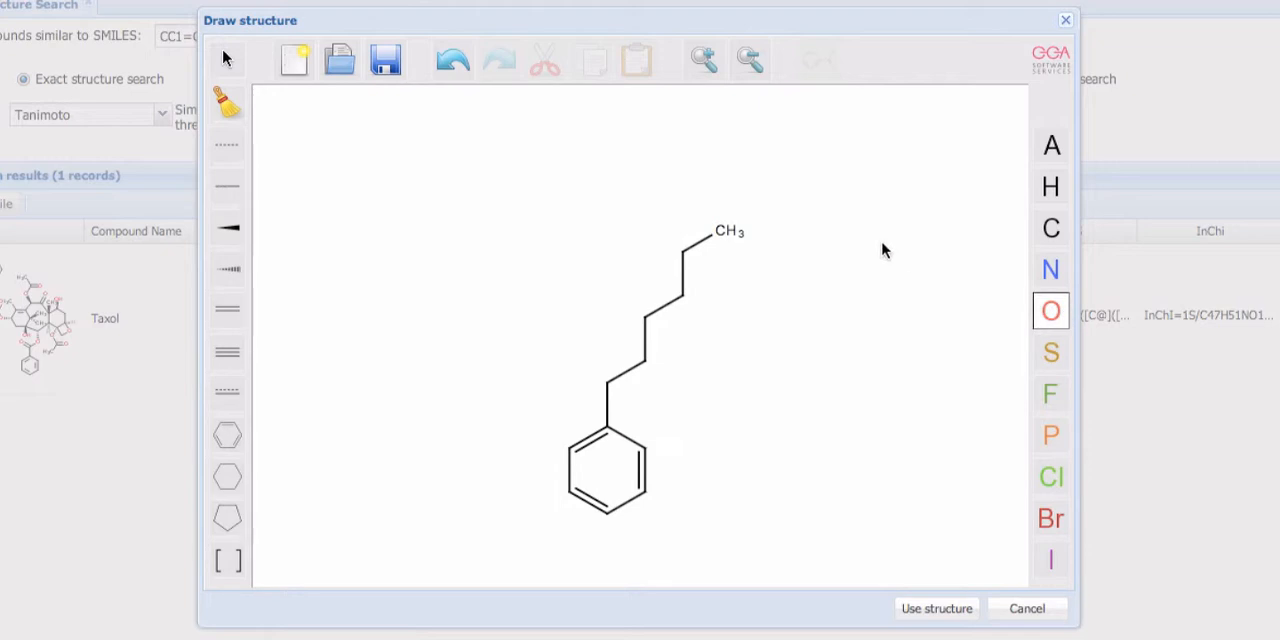
click(716, 235)
click(1045, 273)
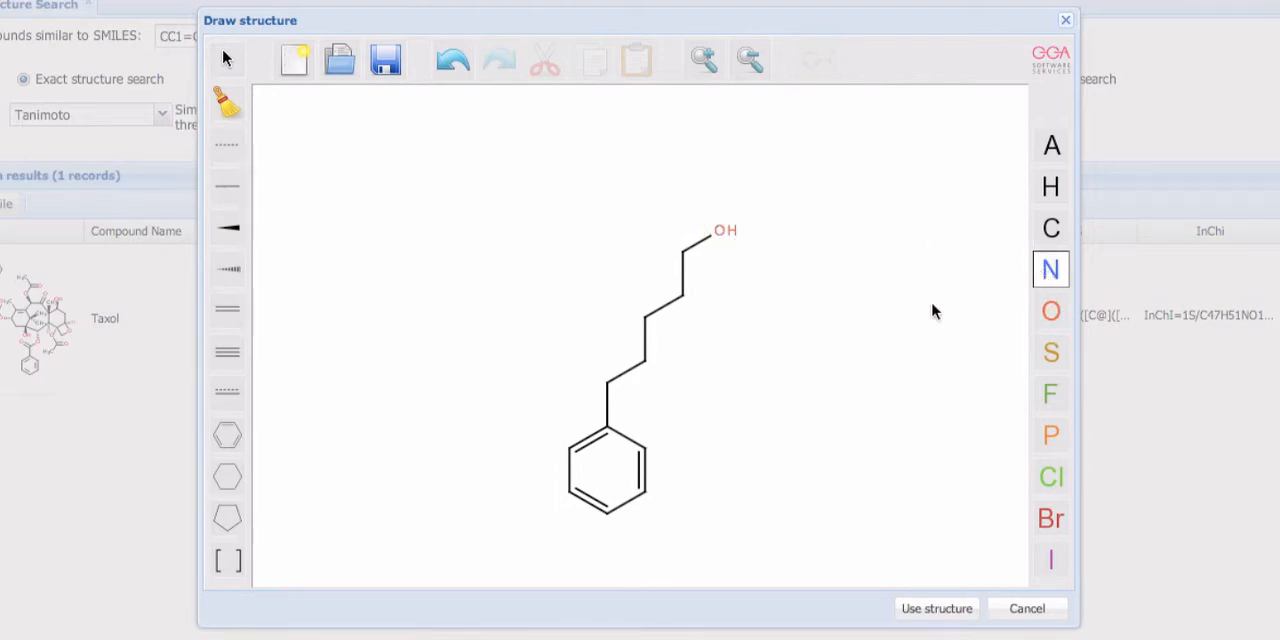
click(645, 360)
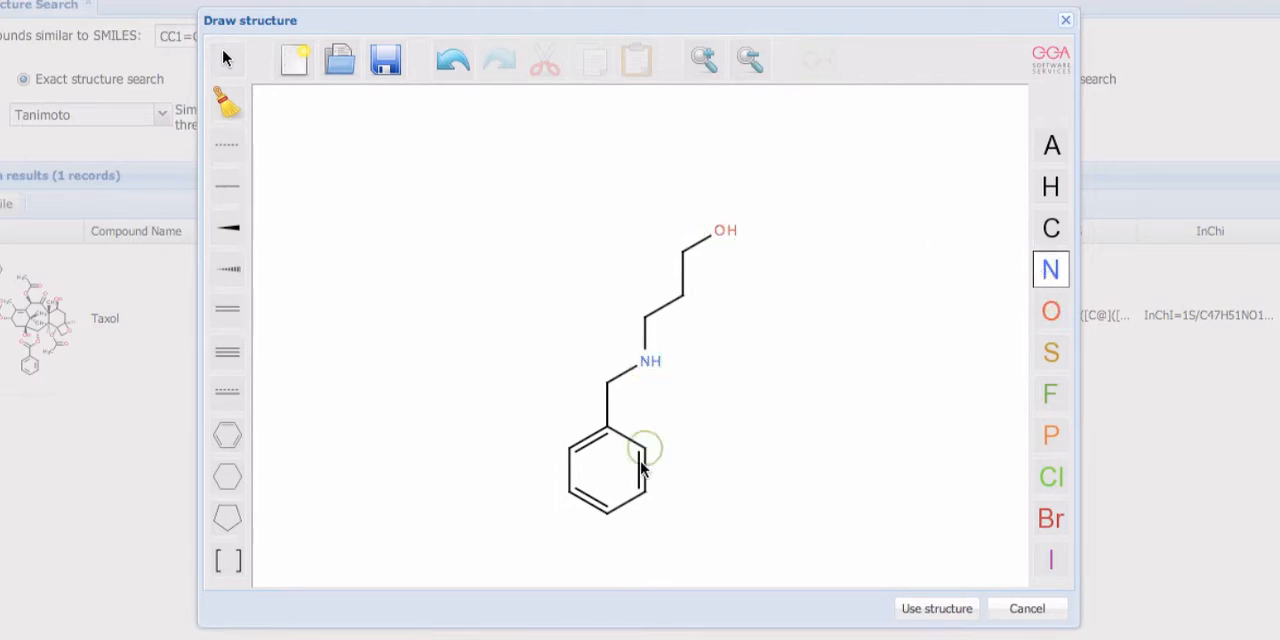
click(607, 515)
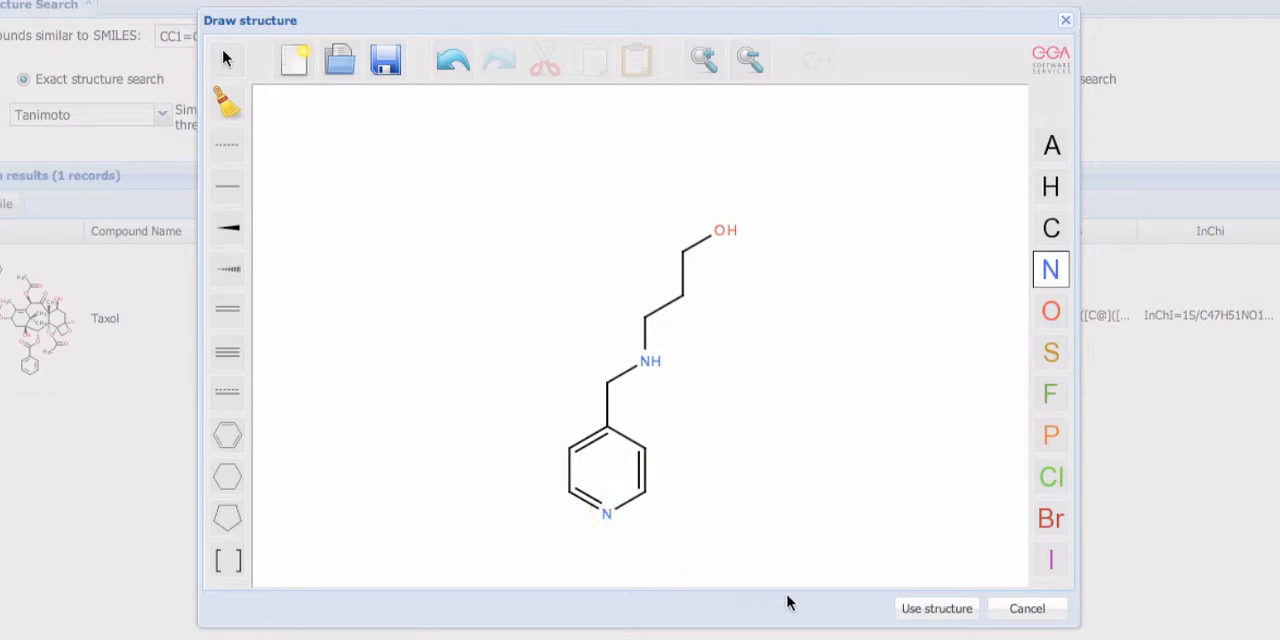
- Use the drawn structure as the query and run an exact structure search
click(936, 609)
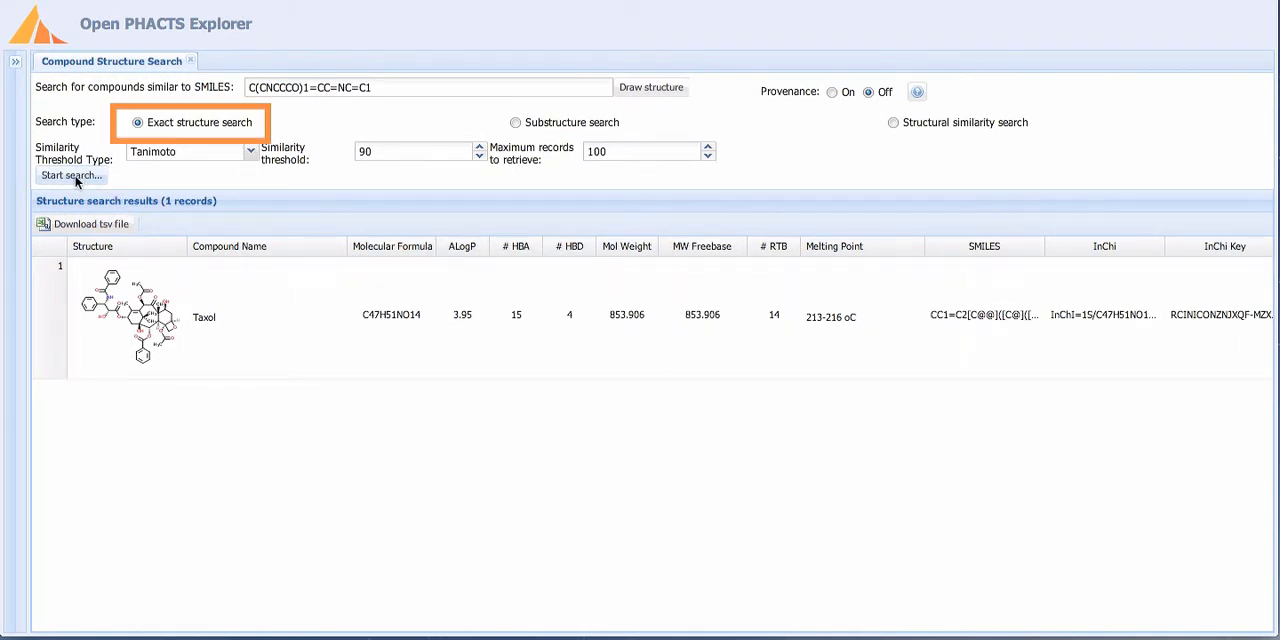
click(72, 176)
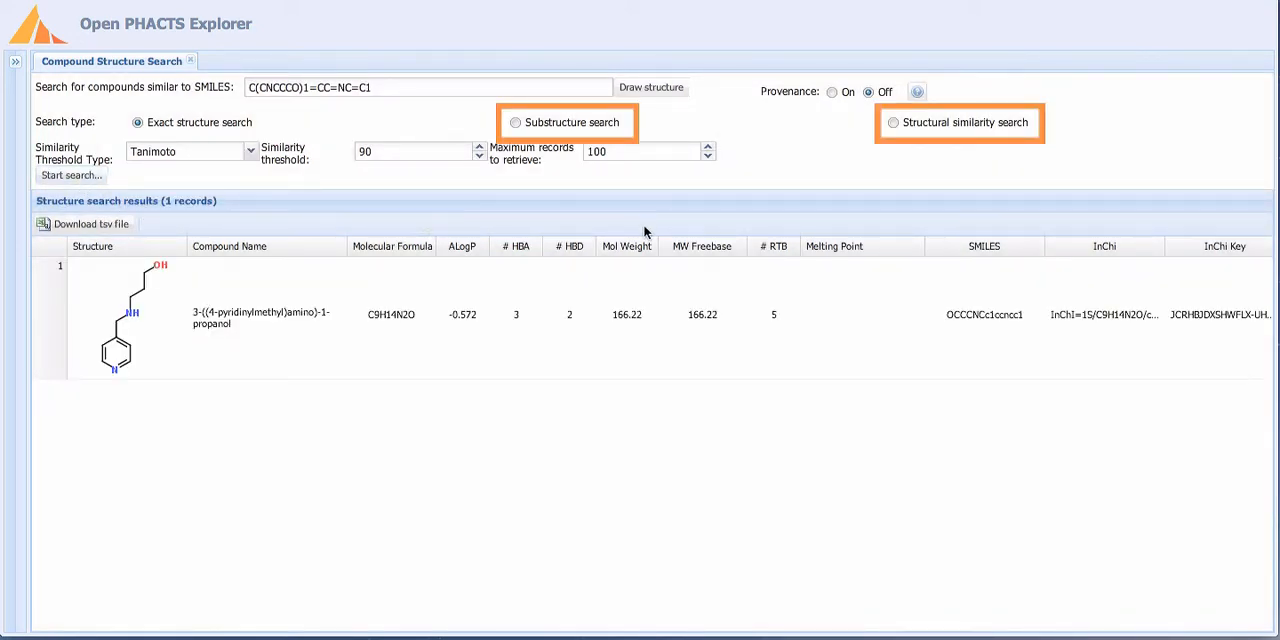
- Run a structural similarity search with Tanimoto, a similarity threshold of 70 and a maximum of 20 records, and review the results
click(893, 123)
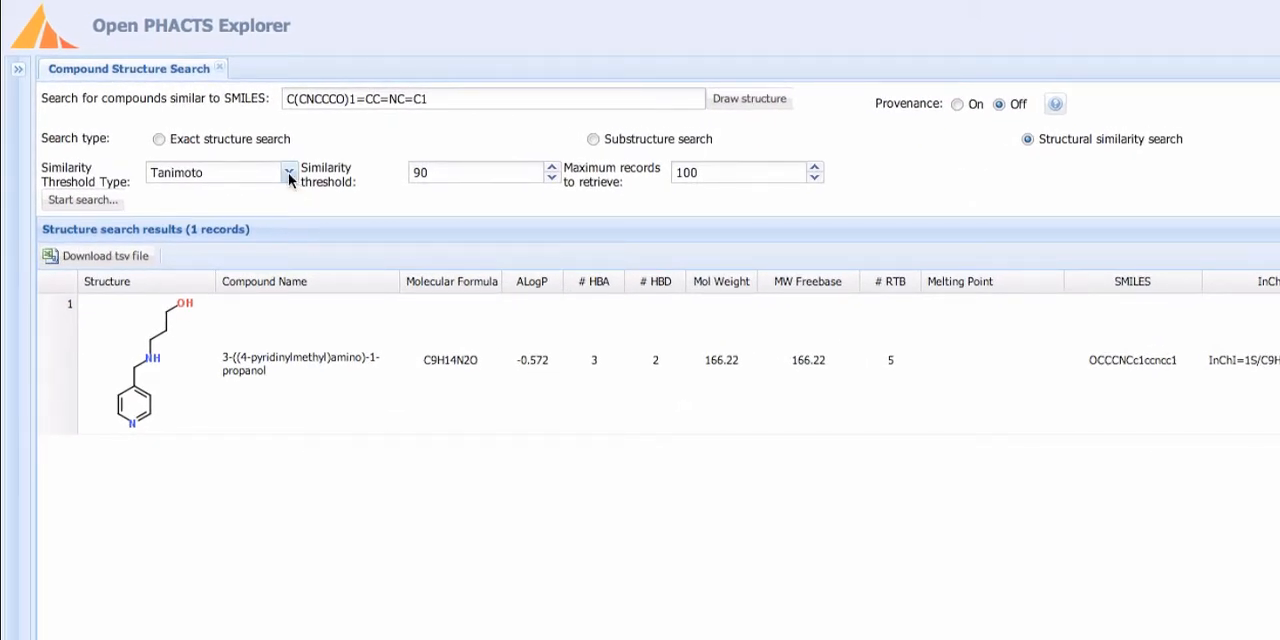
click(288, 172)
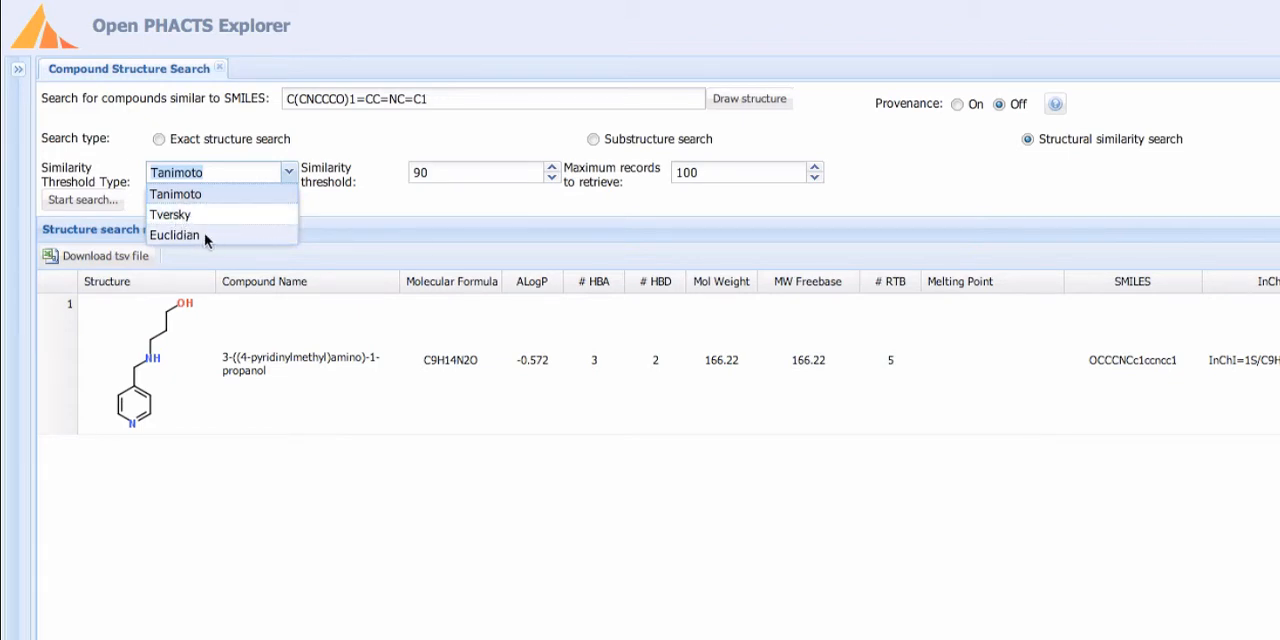
click(226, 198)
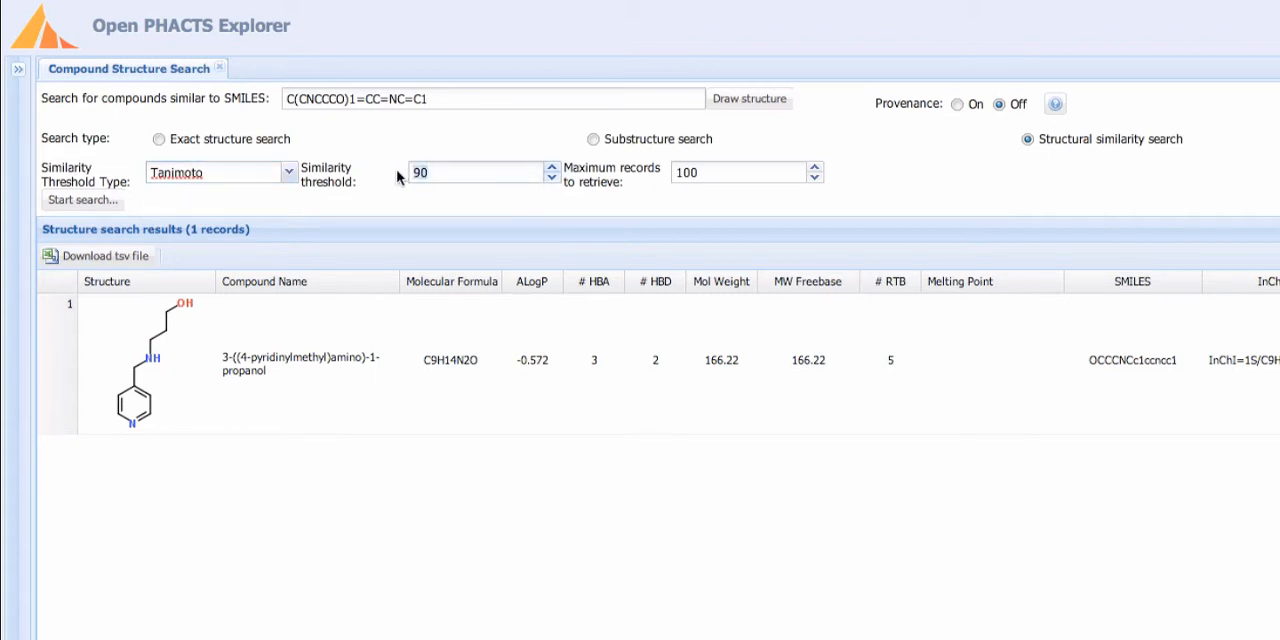
text(70)
click(813, 179)
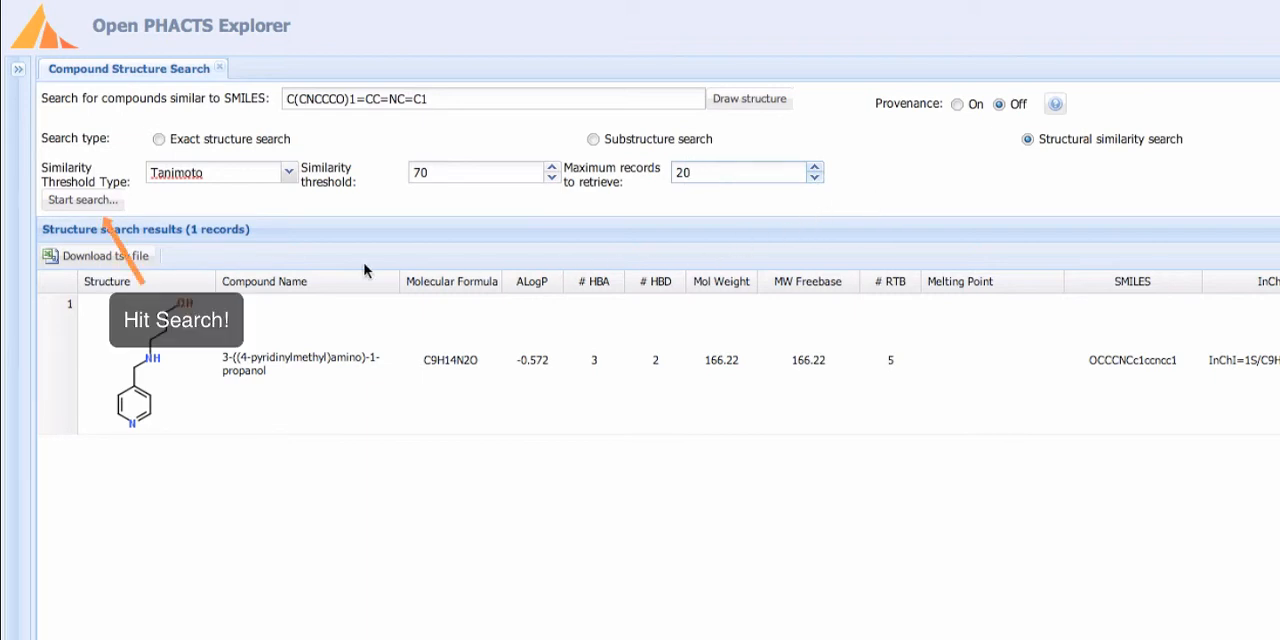
click(77, 200)
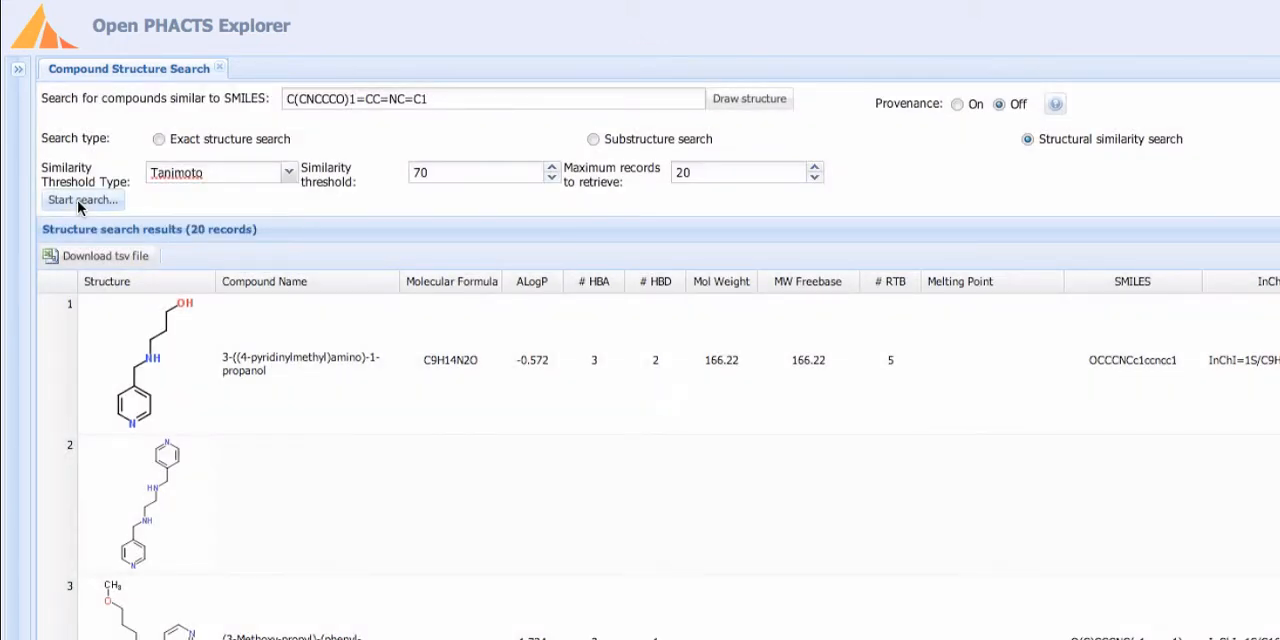
scroll(452, 444, down, 2)
scroll(452, 444, down, 5)
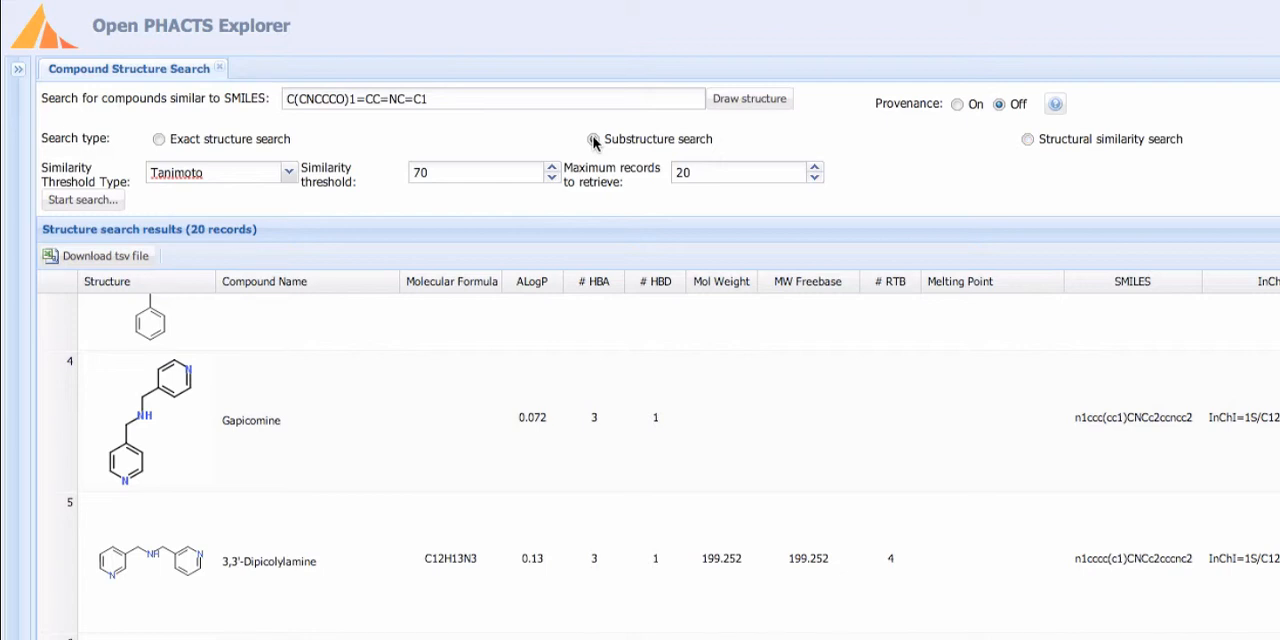
- Run a substructure search for the same structure with a maximum of 40 records and browse the results
click(594, 140)
click(815, 168)
click(71, 199)
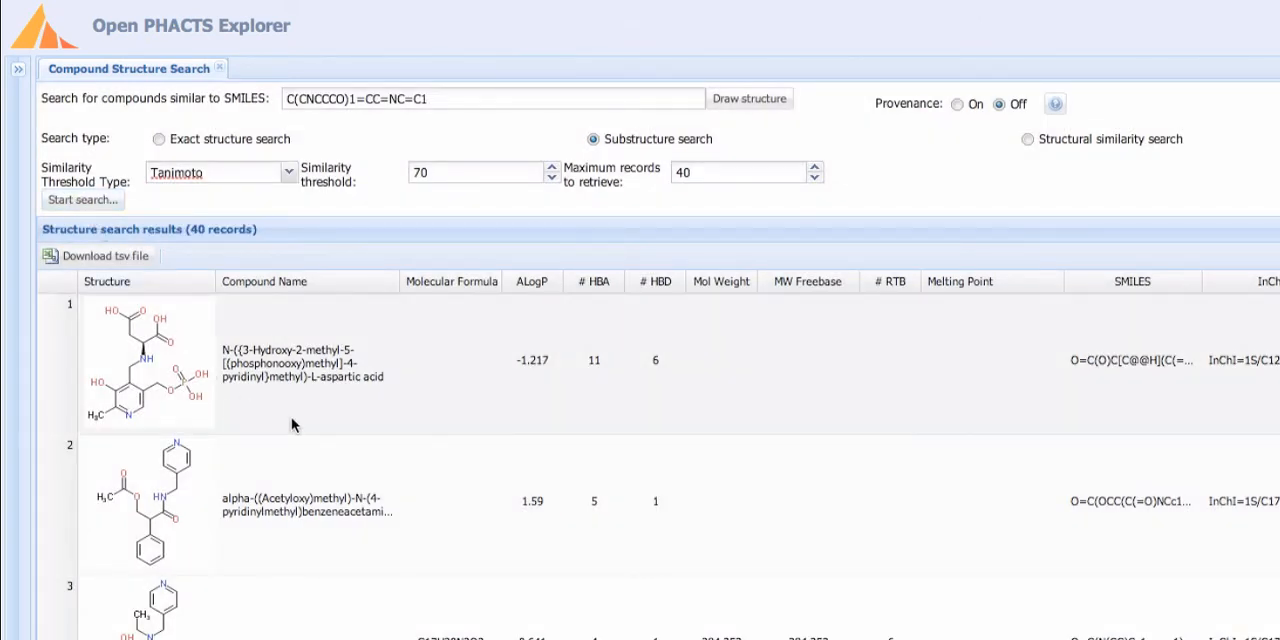
scroll(508, 424, down, 1)
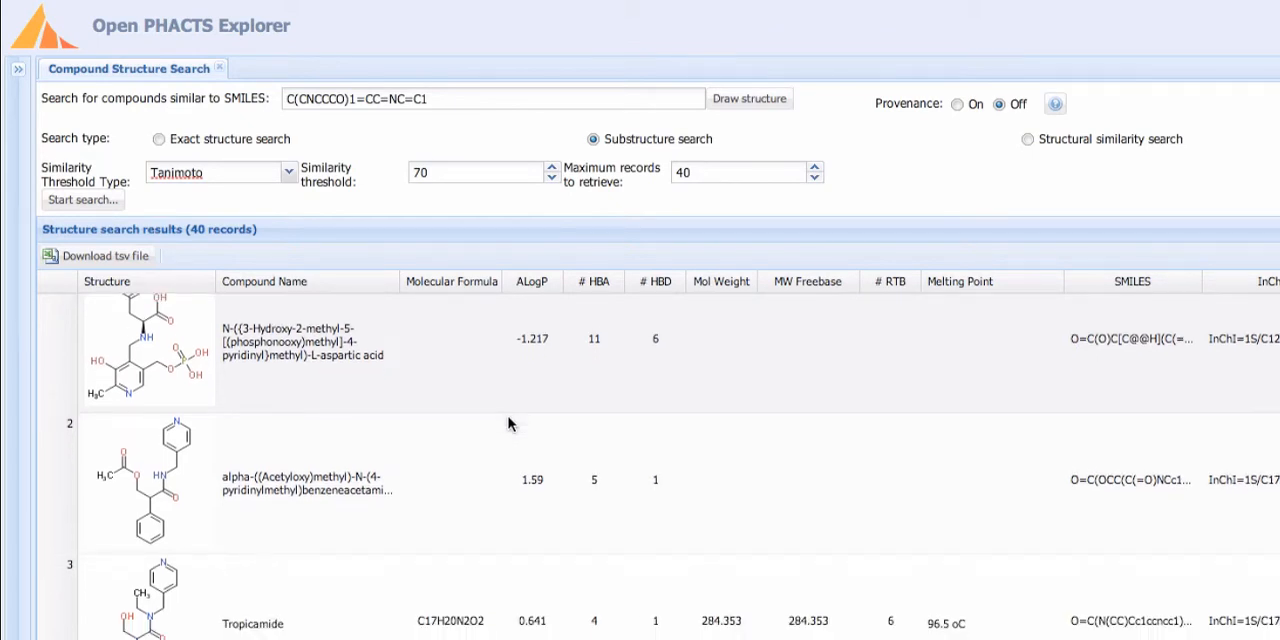
scroll(508, 424, down, 3)
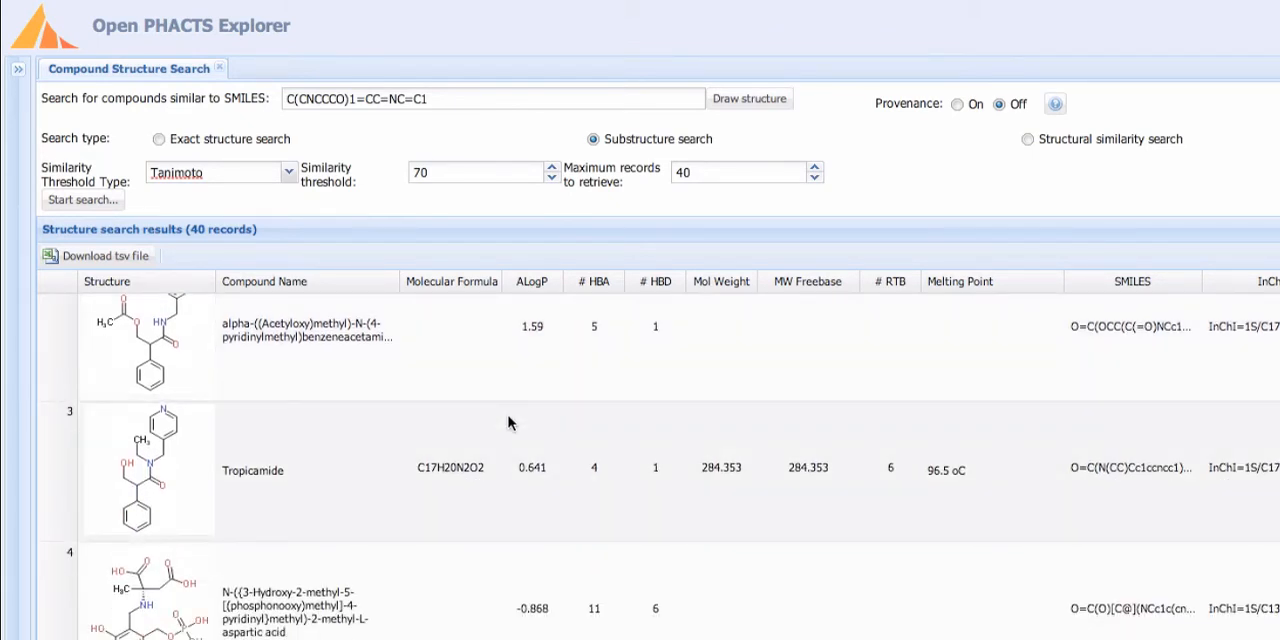
- Turn on provenance, view the DrugBank source page for Tropicamide's melting point, and return to the results
click(957, 106)
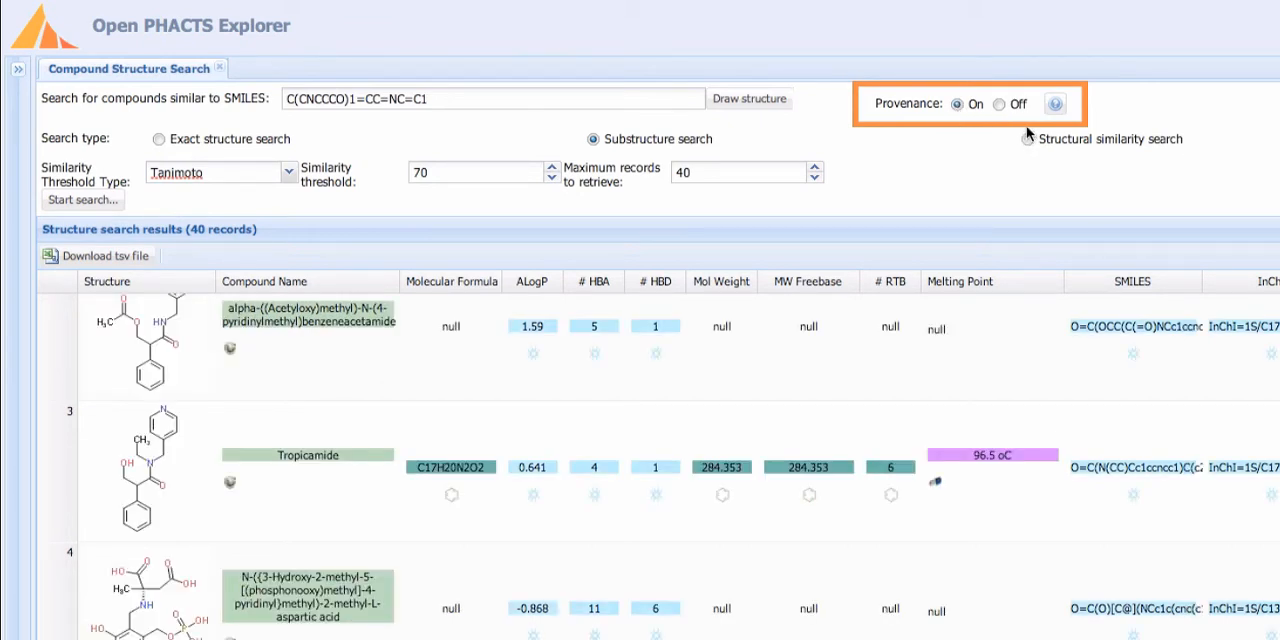
mouse_move(1053, 106)
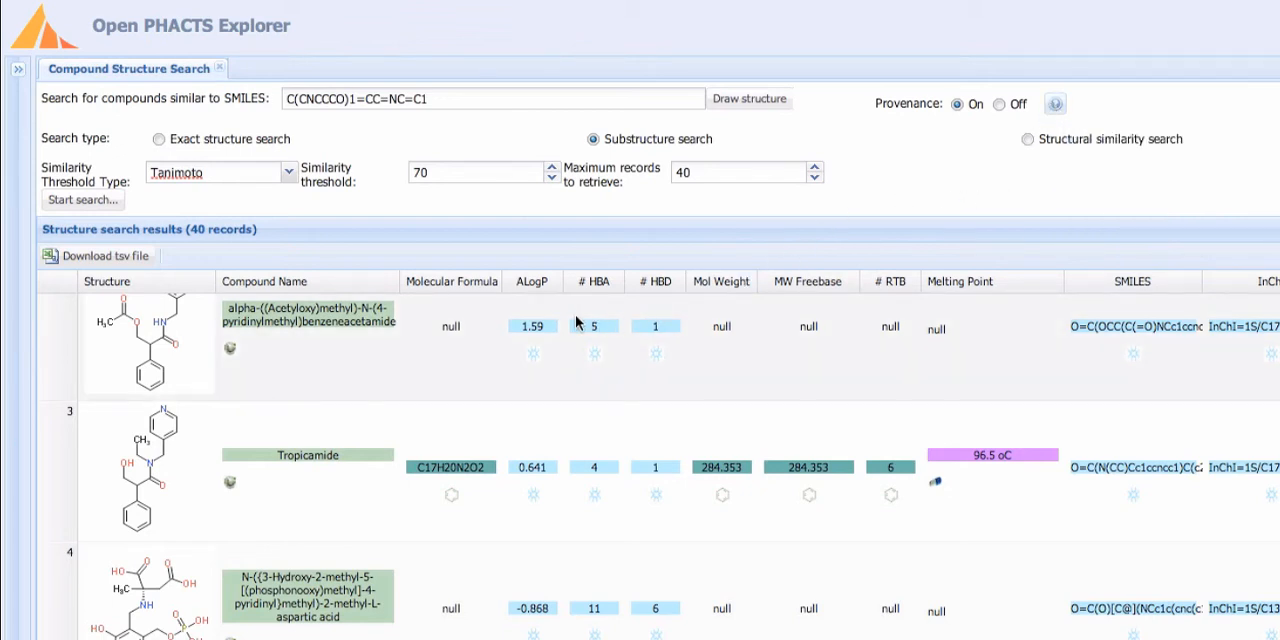
scroll(575, 322, down, 2)
scroll(575, 322, down, 1)
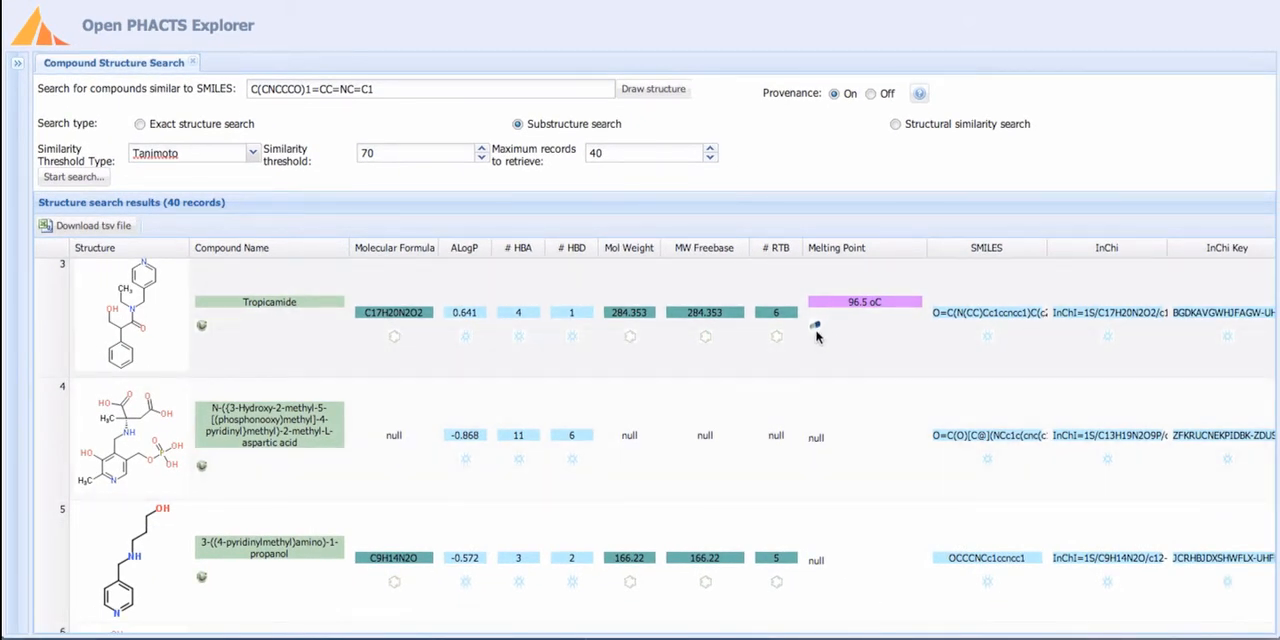
click(817, 329)
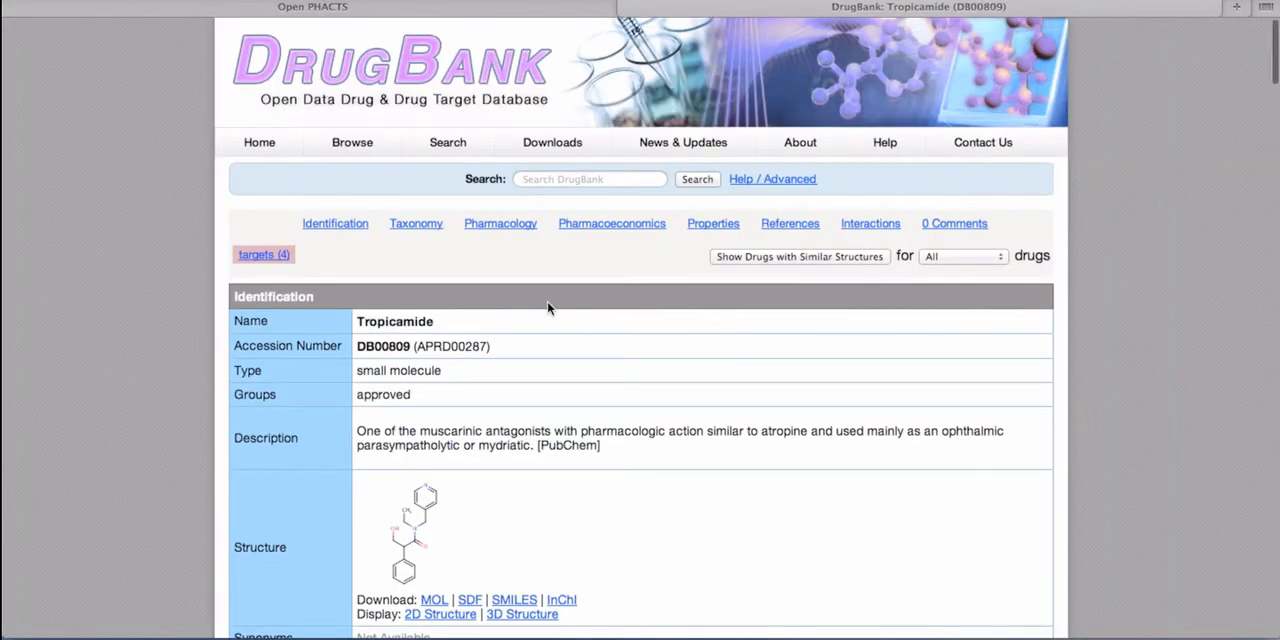
scroll(548, 308, down, 5)
scroll(548, 308, up, 5)
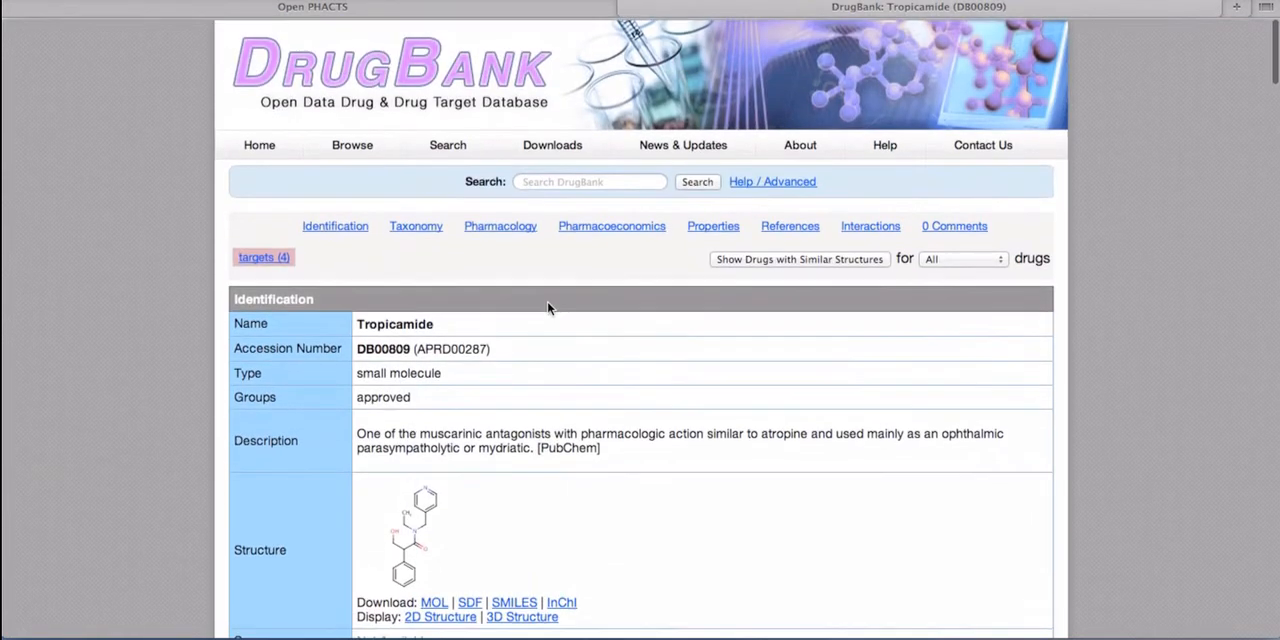
click(626, 8)
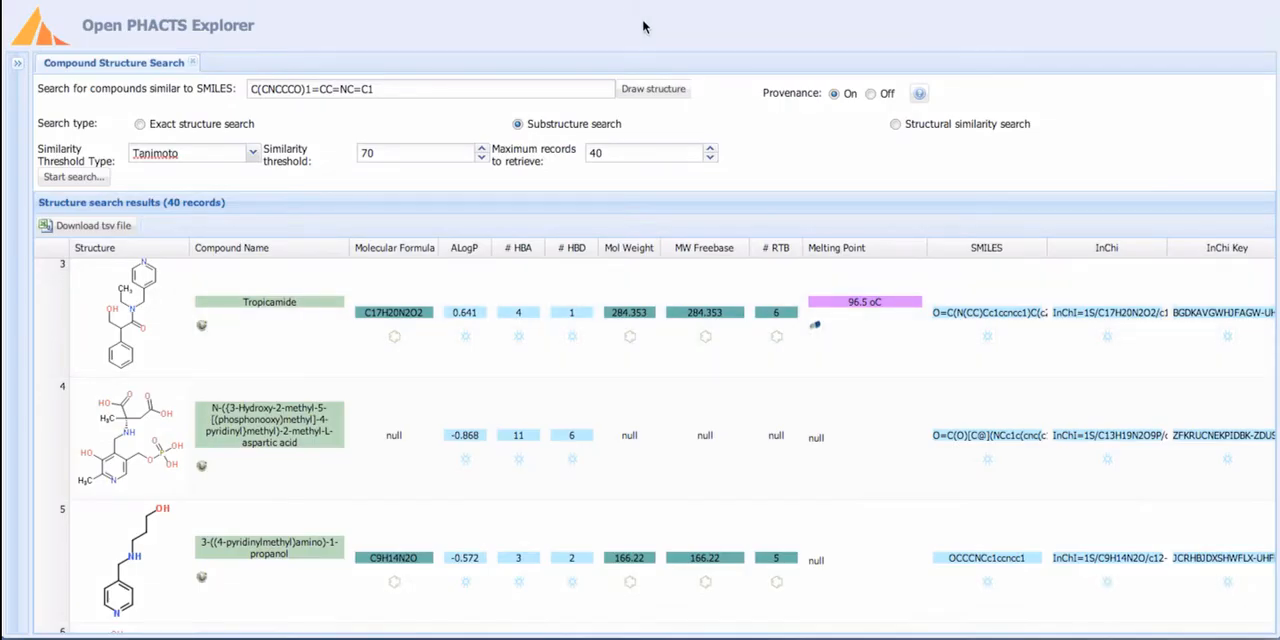
- Turn provenance off and sort the results by molecular weight in descending order
click(870, 94)
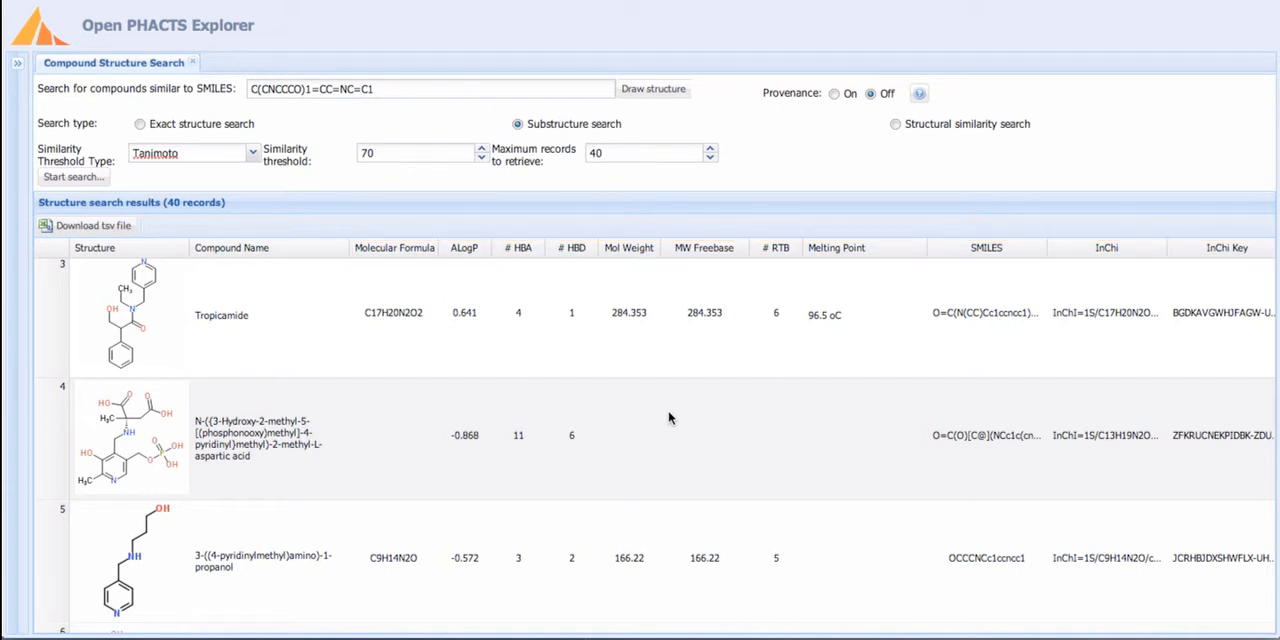
click(654, 248)
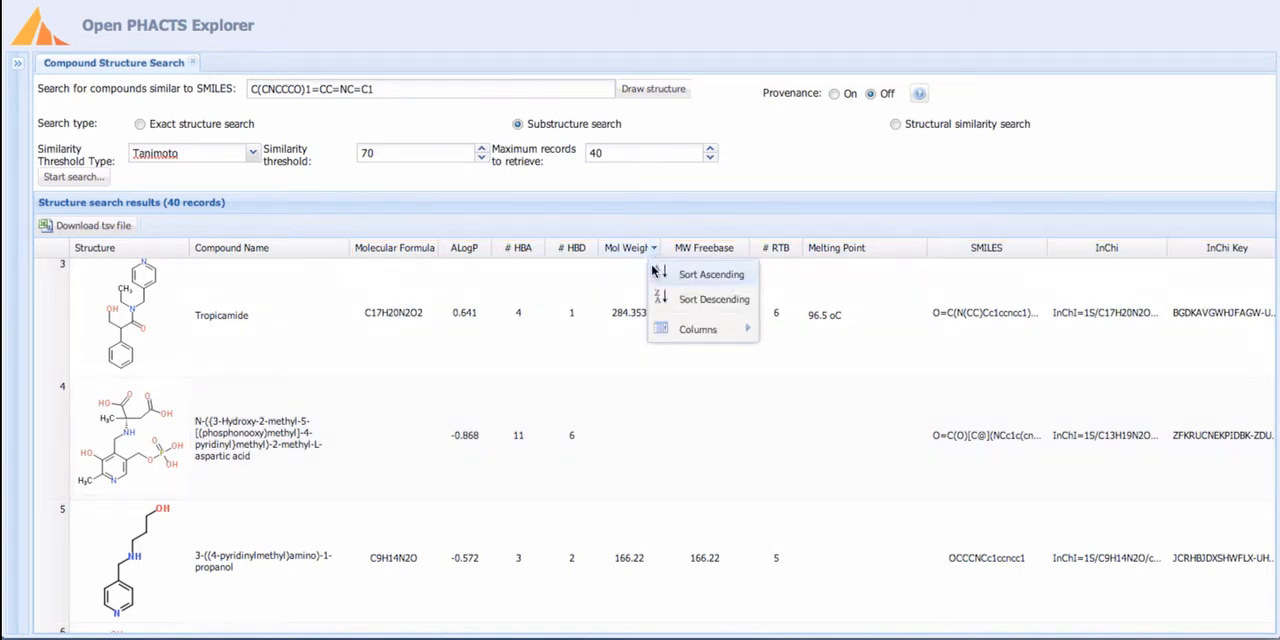
click(688, 300)
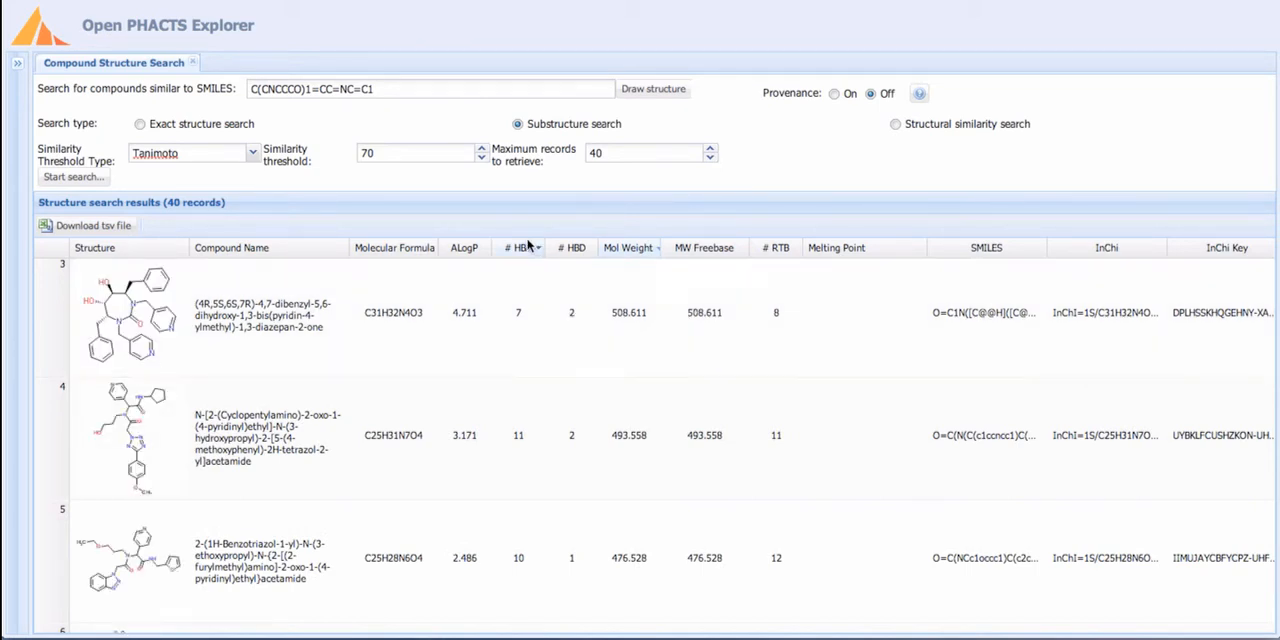
- Move the # HBA column to directly after # RTB, and hide the Molecular Formula and Melting Point columns
drag(515, 252, 803, 246)
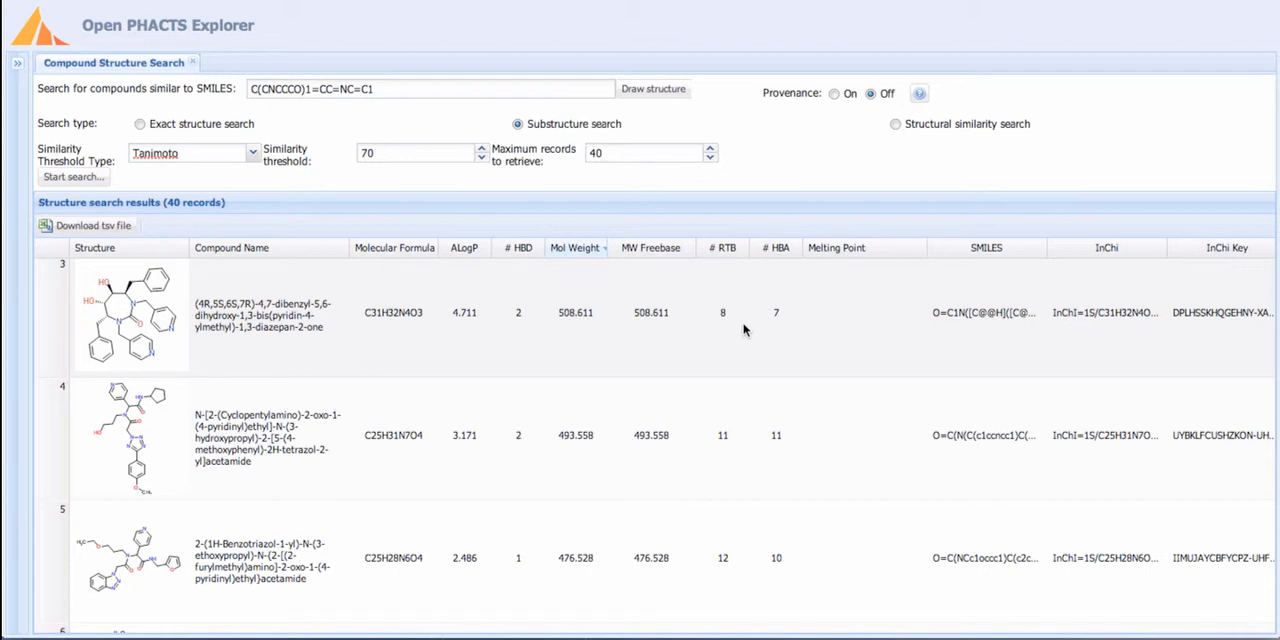
click(539, 248)
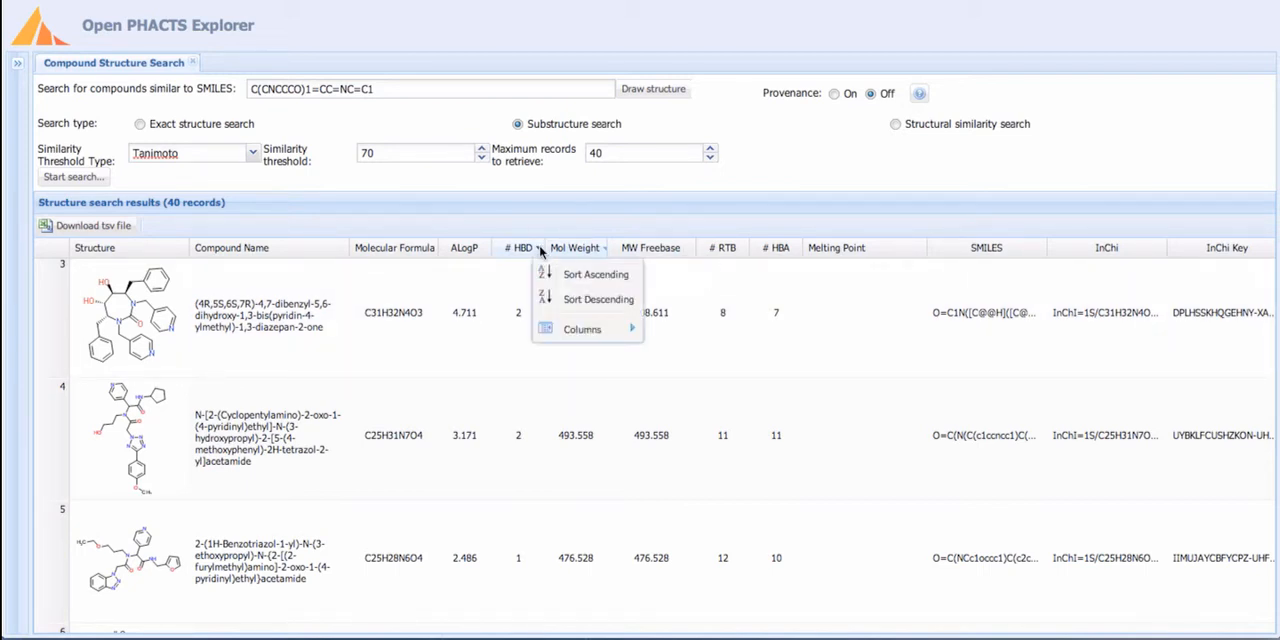
mouse_move(585, 330)
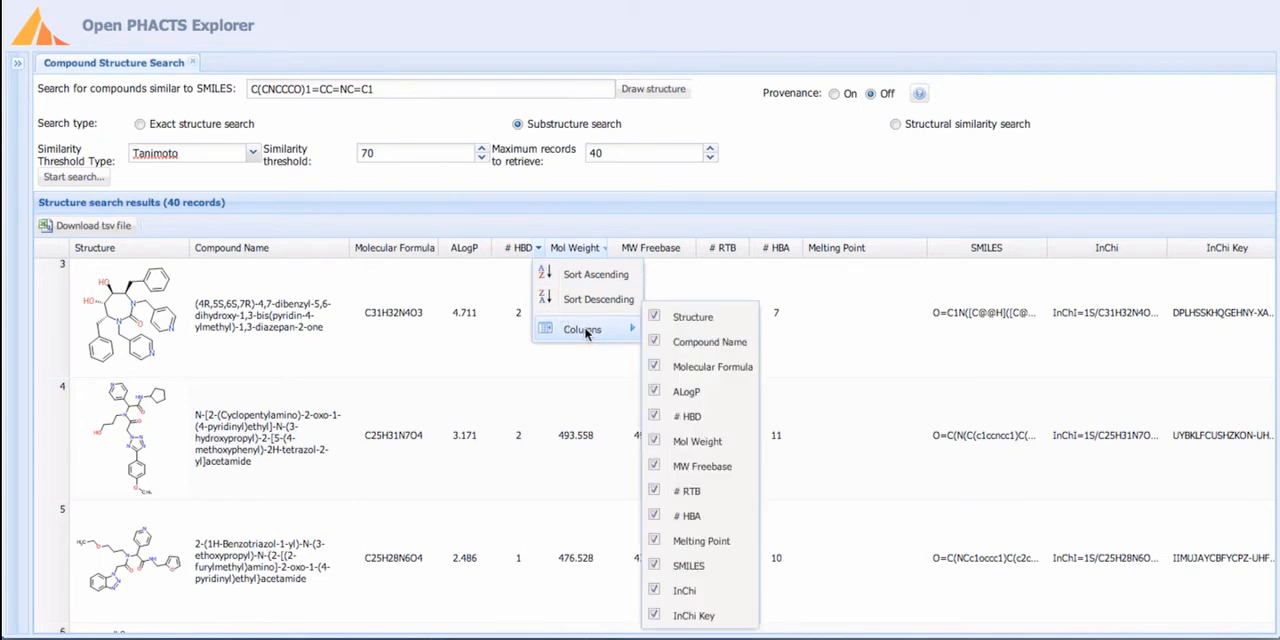
click(655, 367)
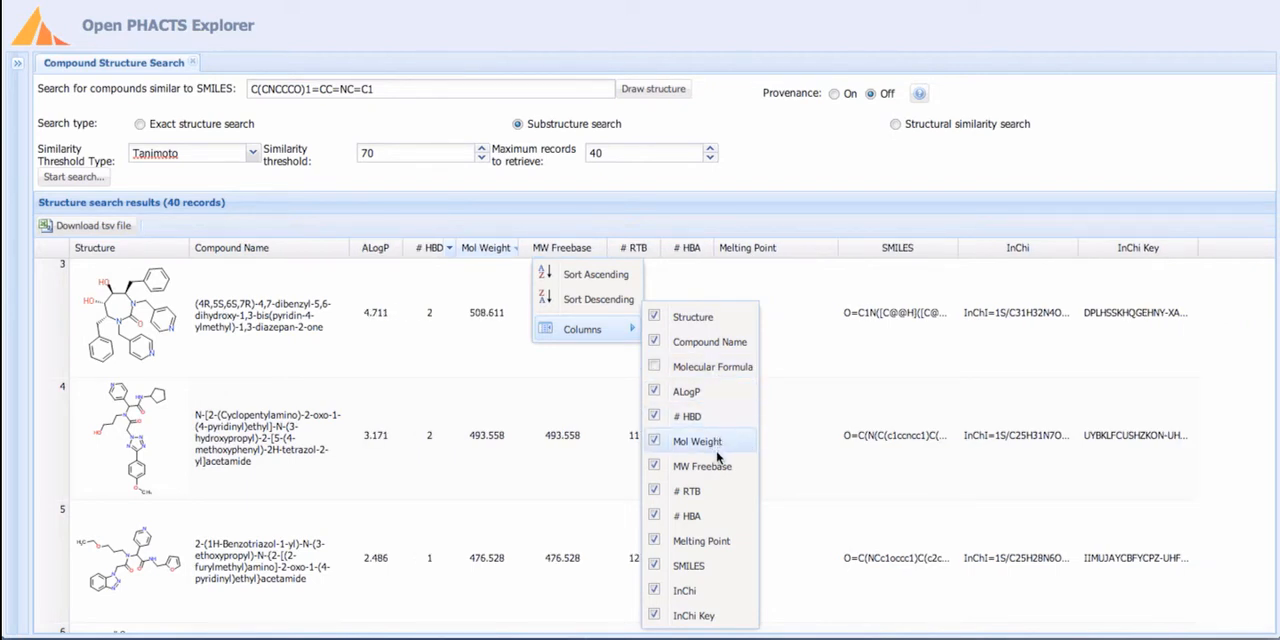
click(655, 541)
click(562, 400)
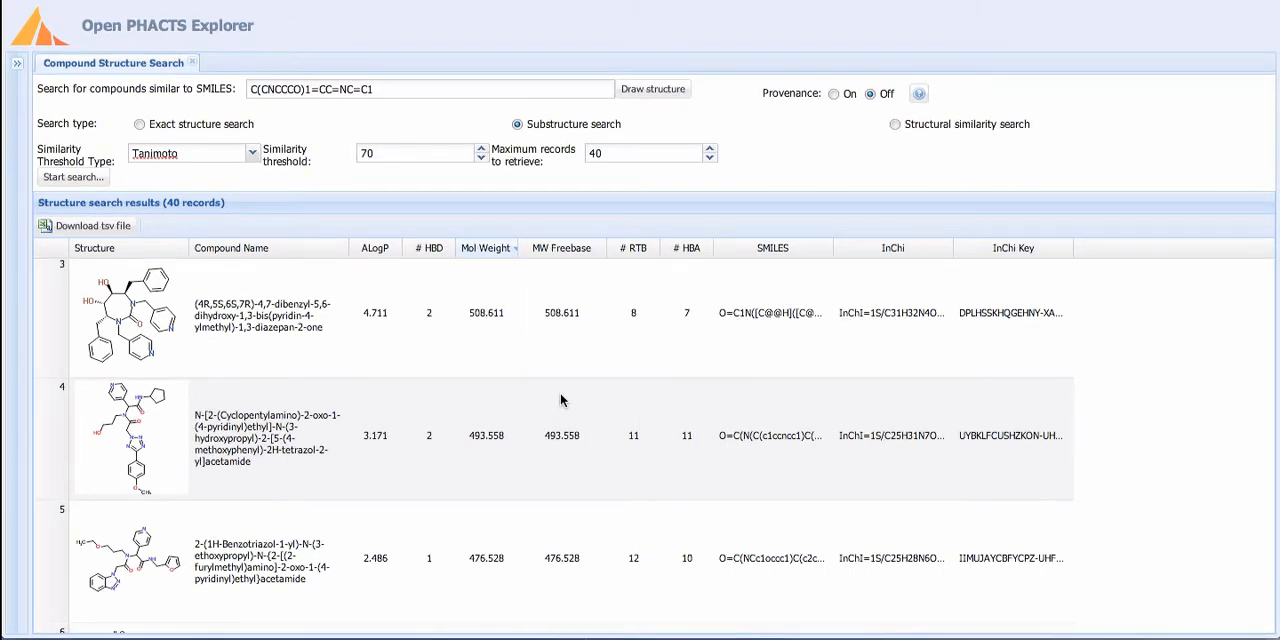
- Search for the pharmacology of the compound in row 3, and return to the structure search results
right_click(400, 345)
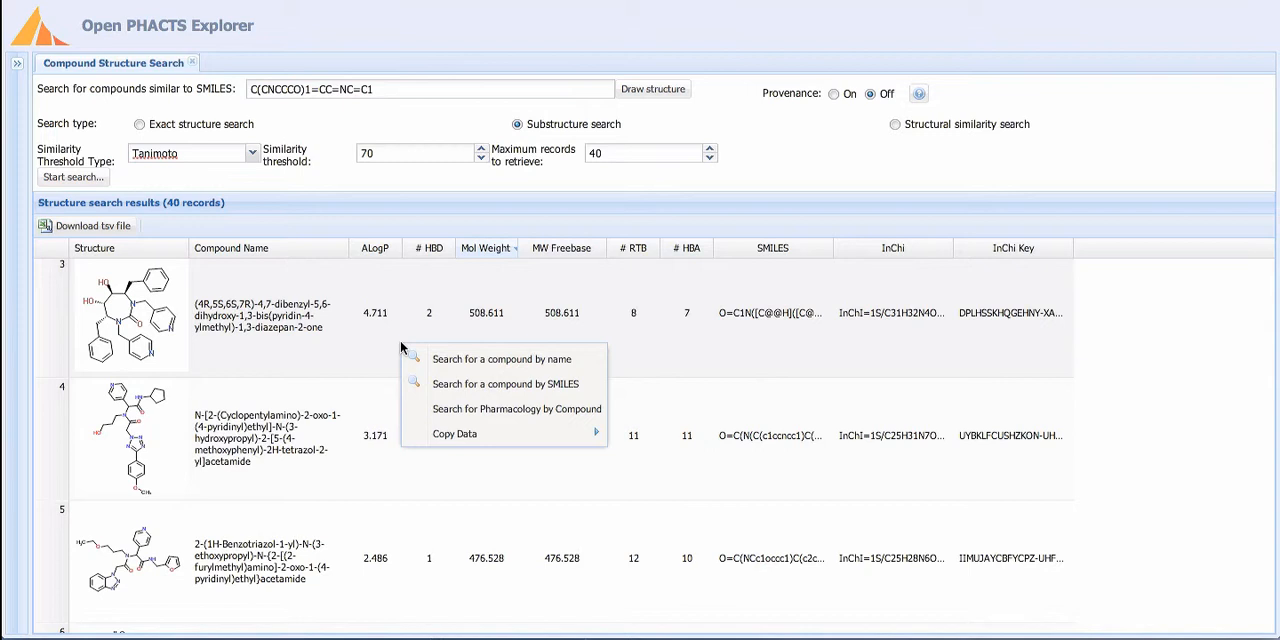
click(507, 409)
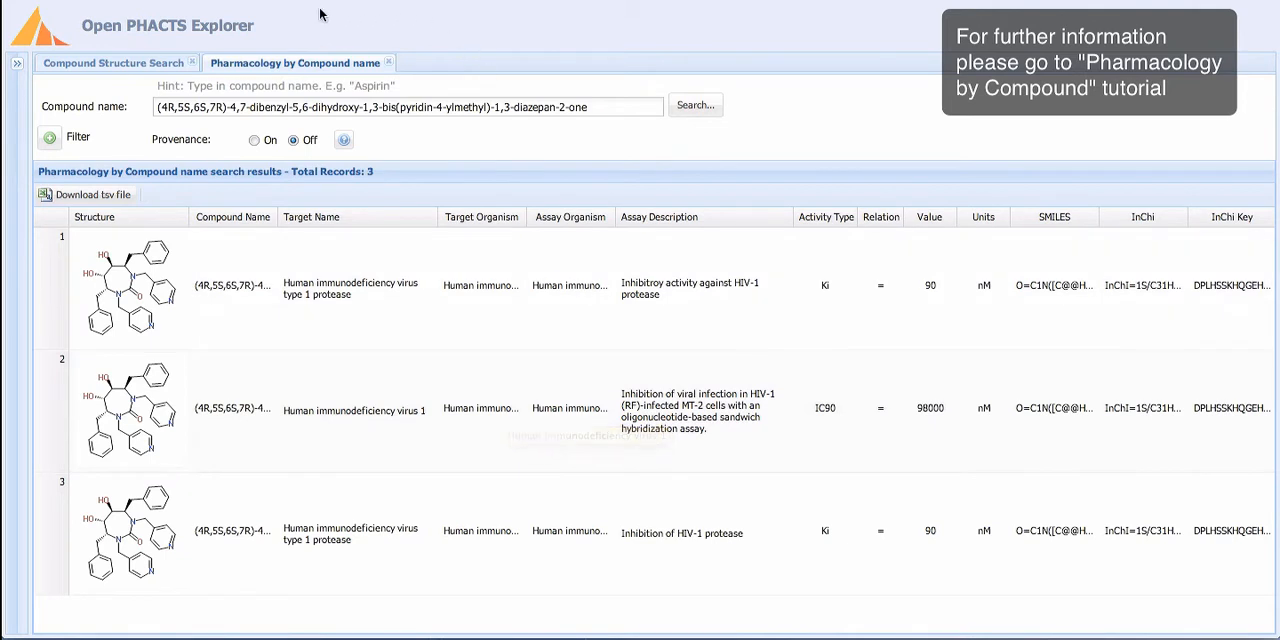
click(139, 62)
- Show the copyable data for the compound in row 3, select its SMILES string, and dismiss the options
right_click(489, 339)
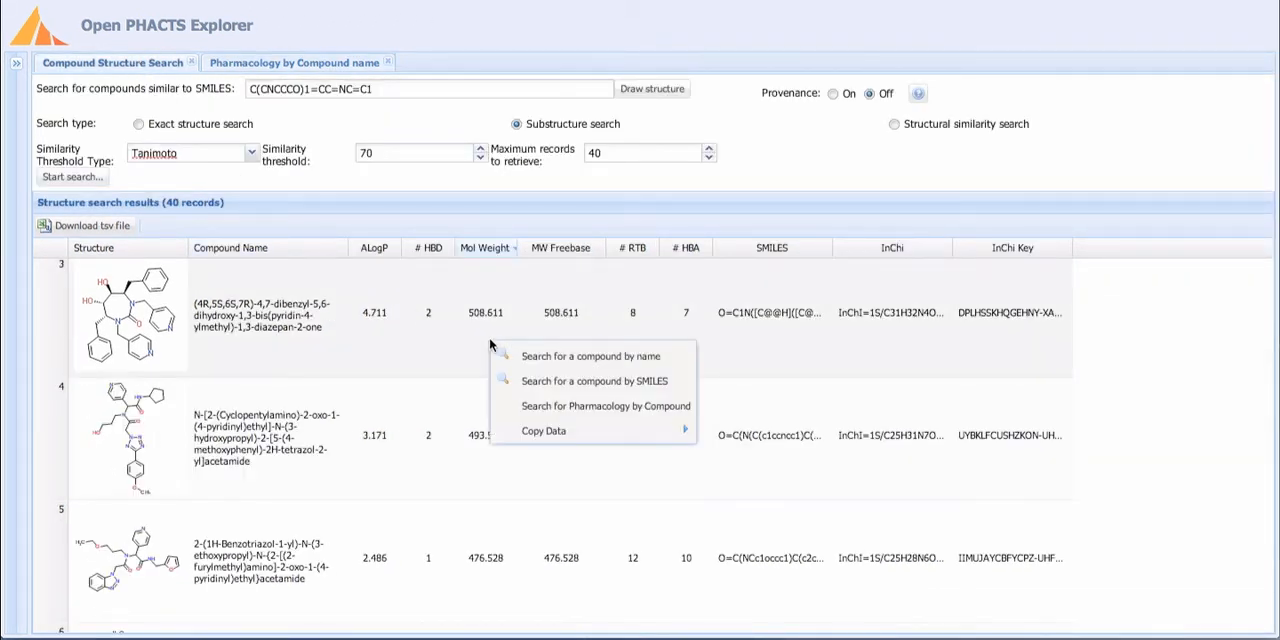
mouse_move(655, 435)
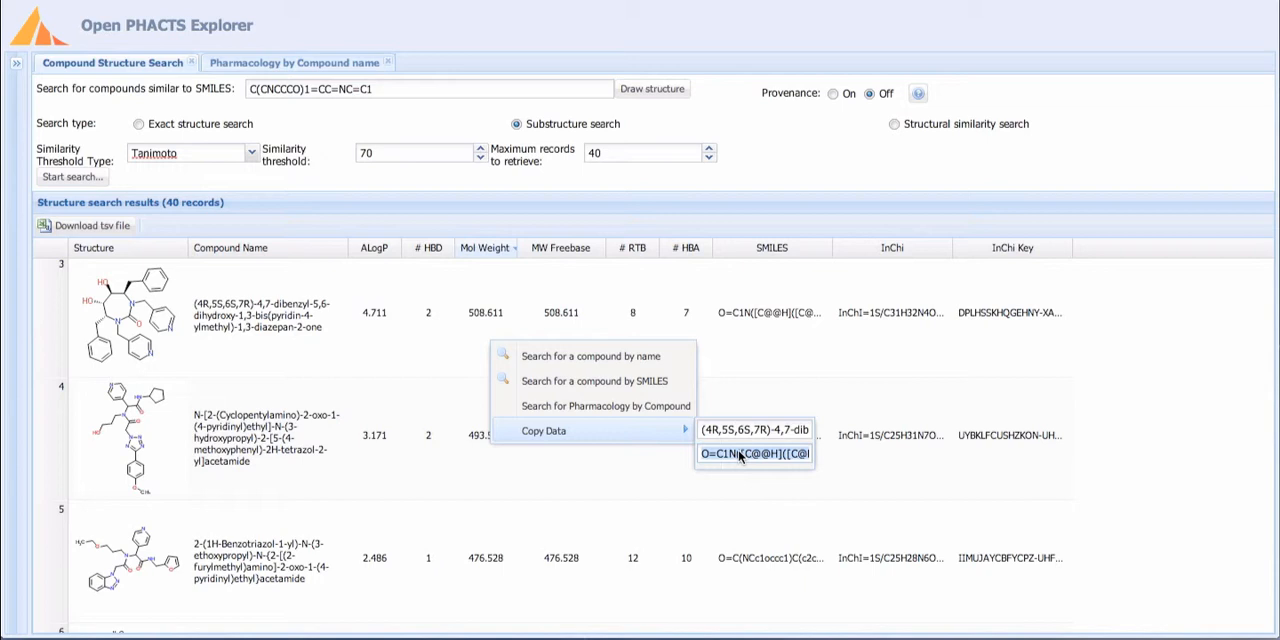
click(393, 353)
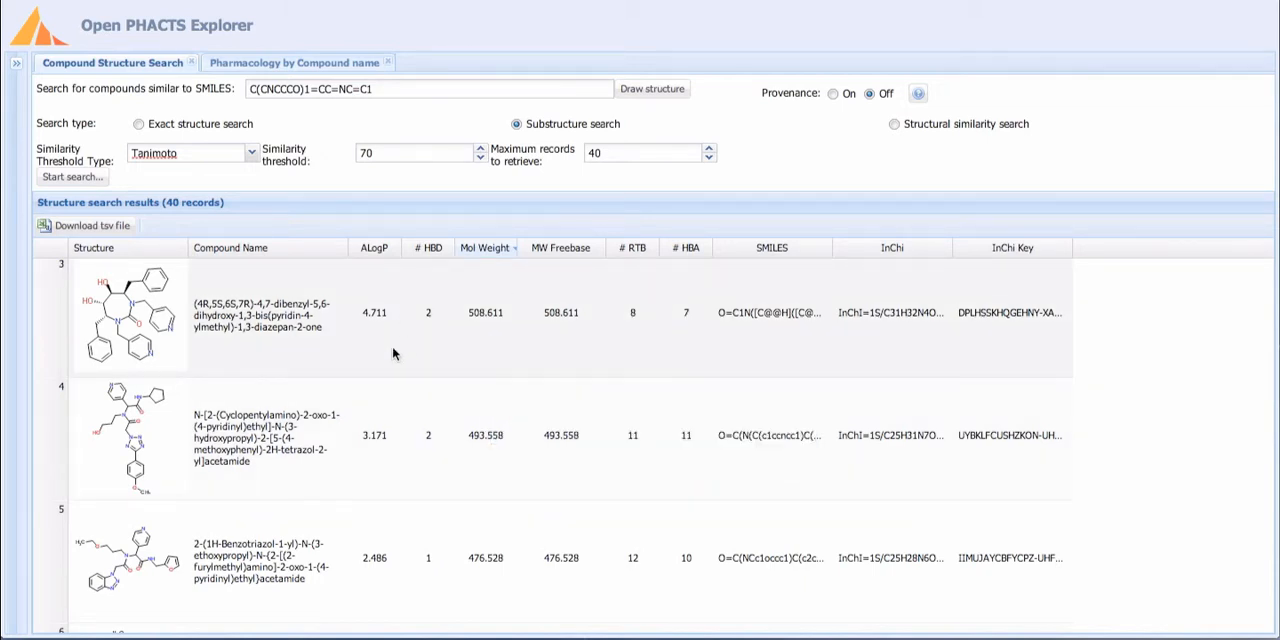